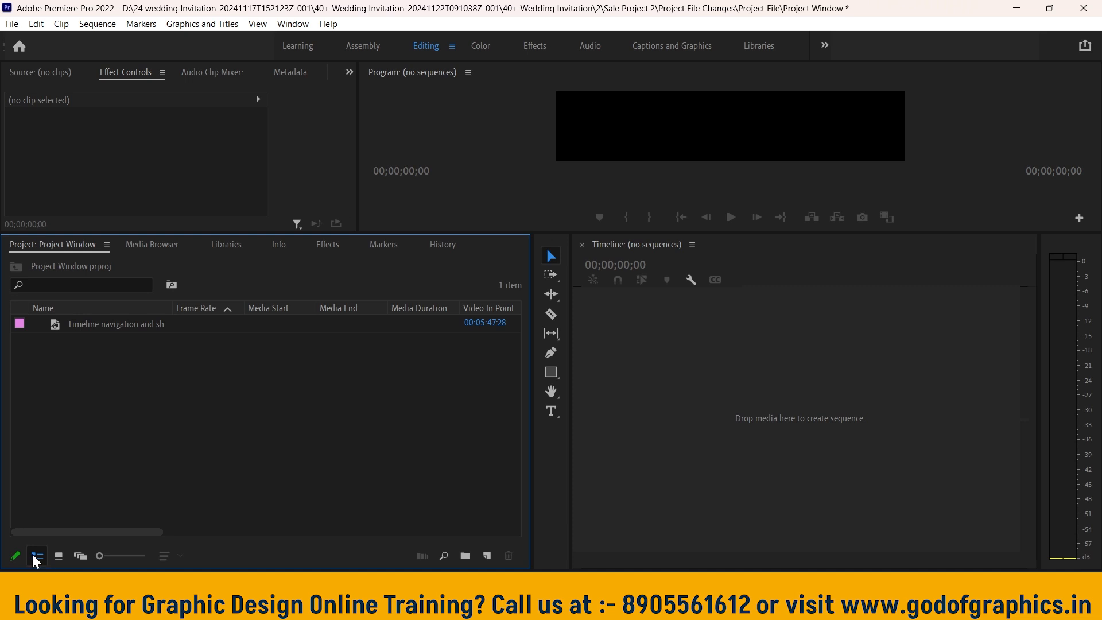
Compare Icon View and Freeform View for the project items, finishing in Icon View.
click(59, 555)
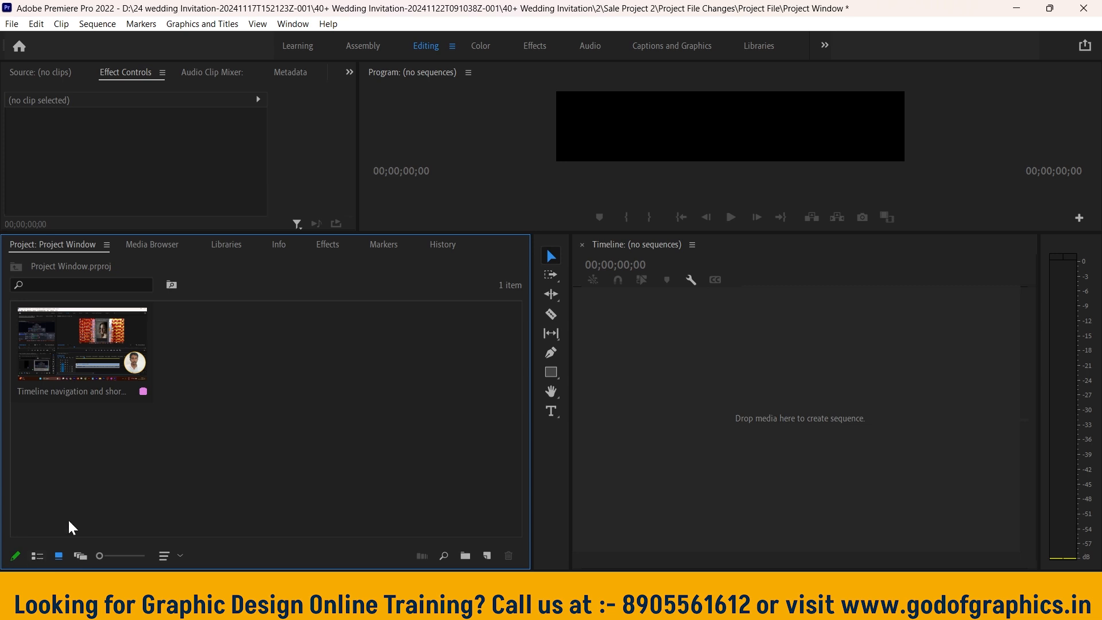
click(81, 556)
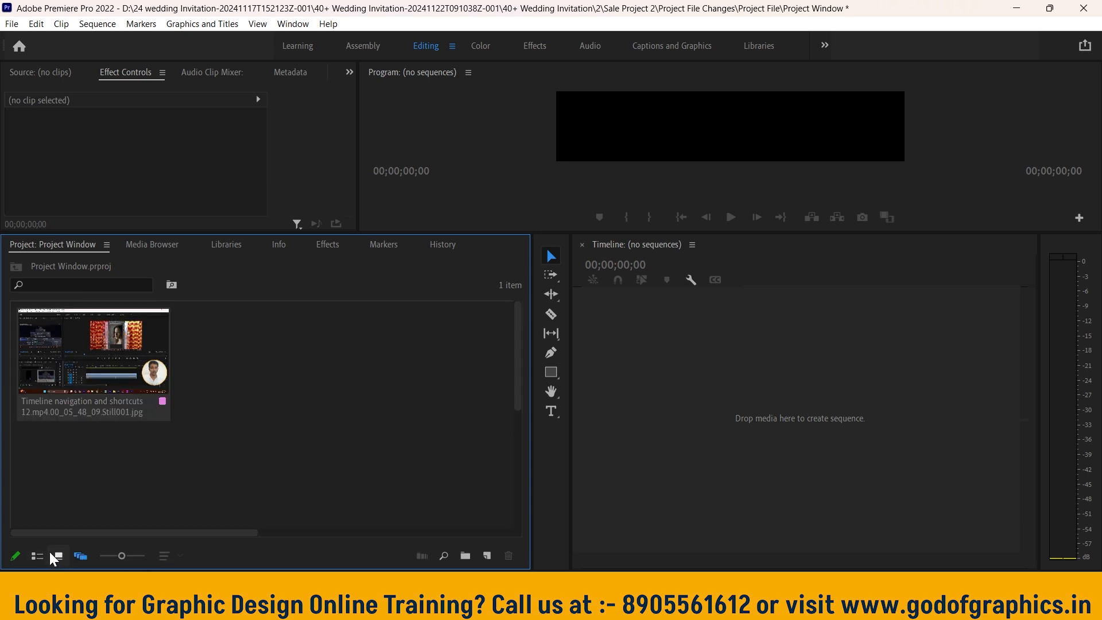
click(58, 555)
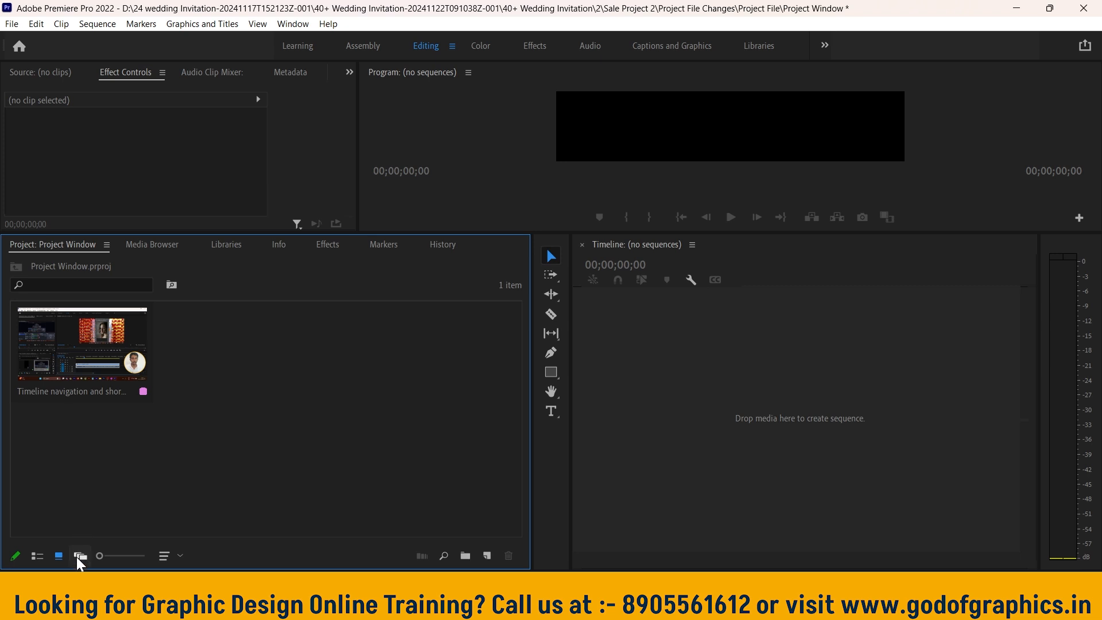
click(78, 557)
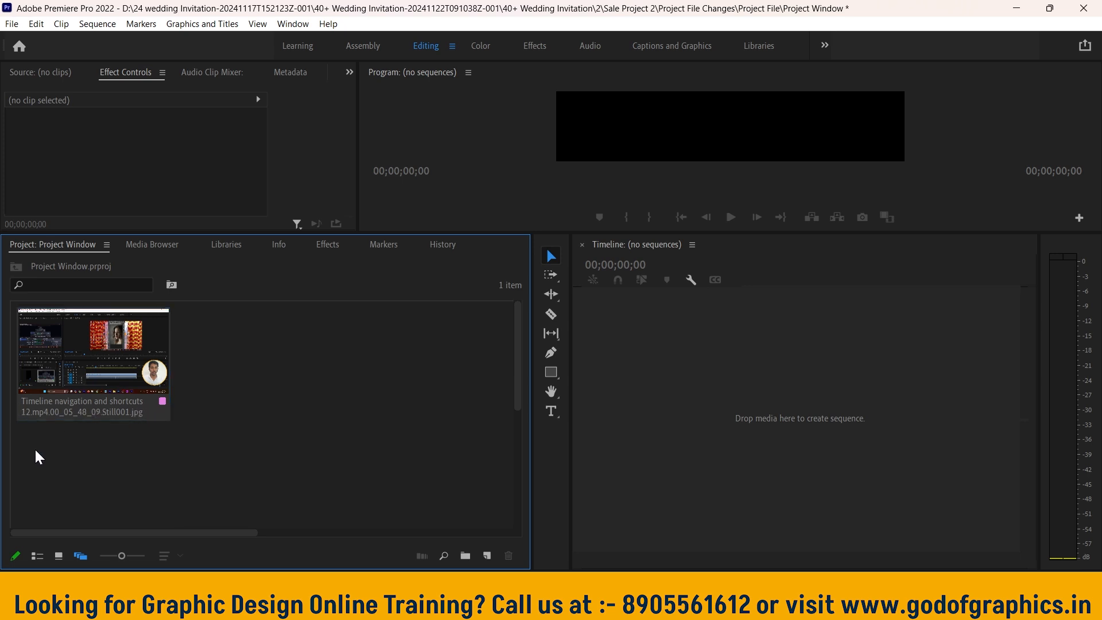
click(59, 556)
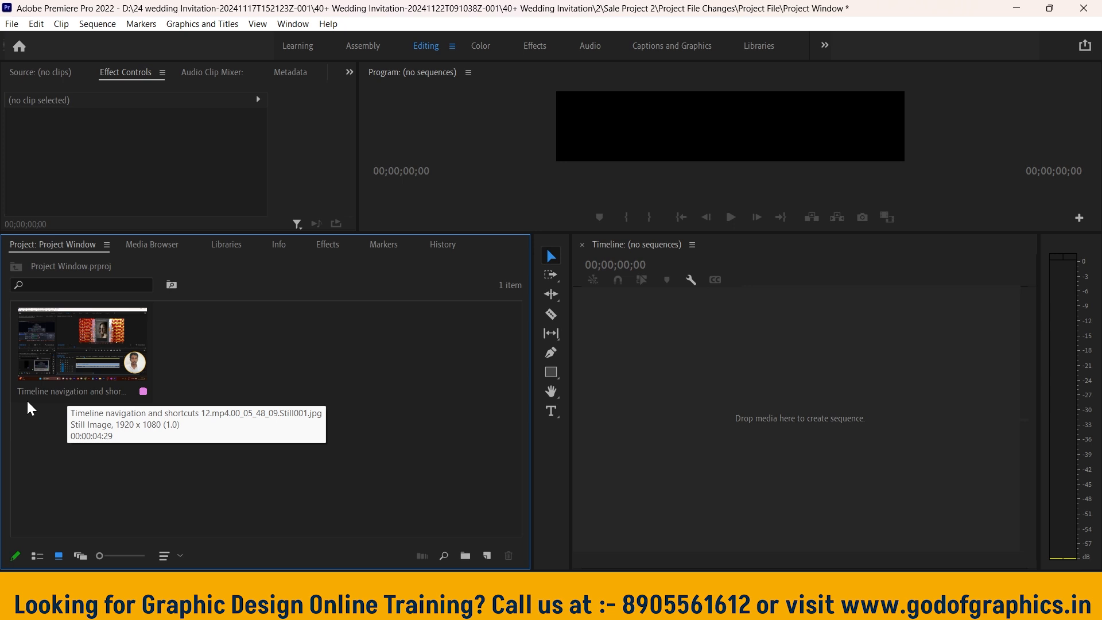
click(80, 555)
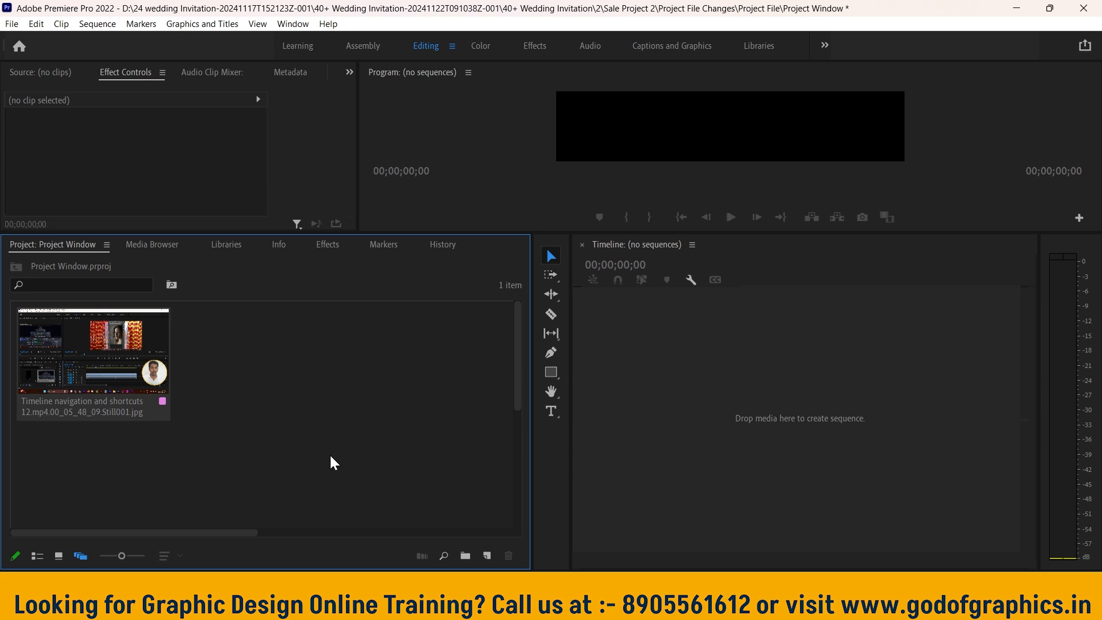
click(59, 555)
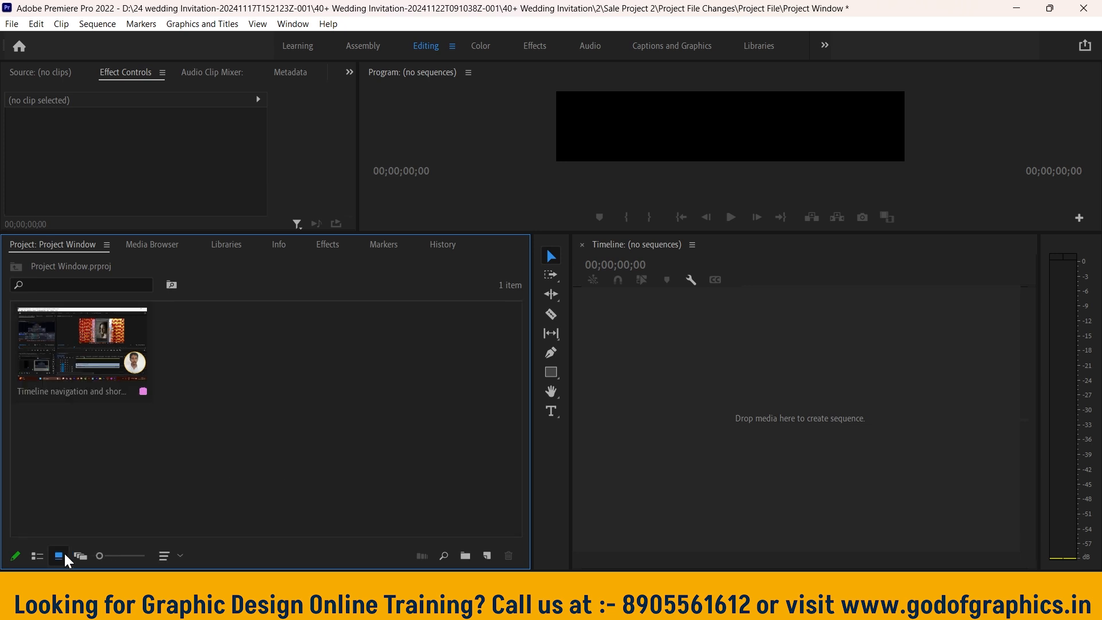
Import the multicolor image from the Desktop folder into the project.
double_click(232, 439)
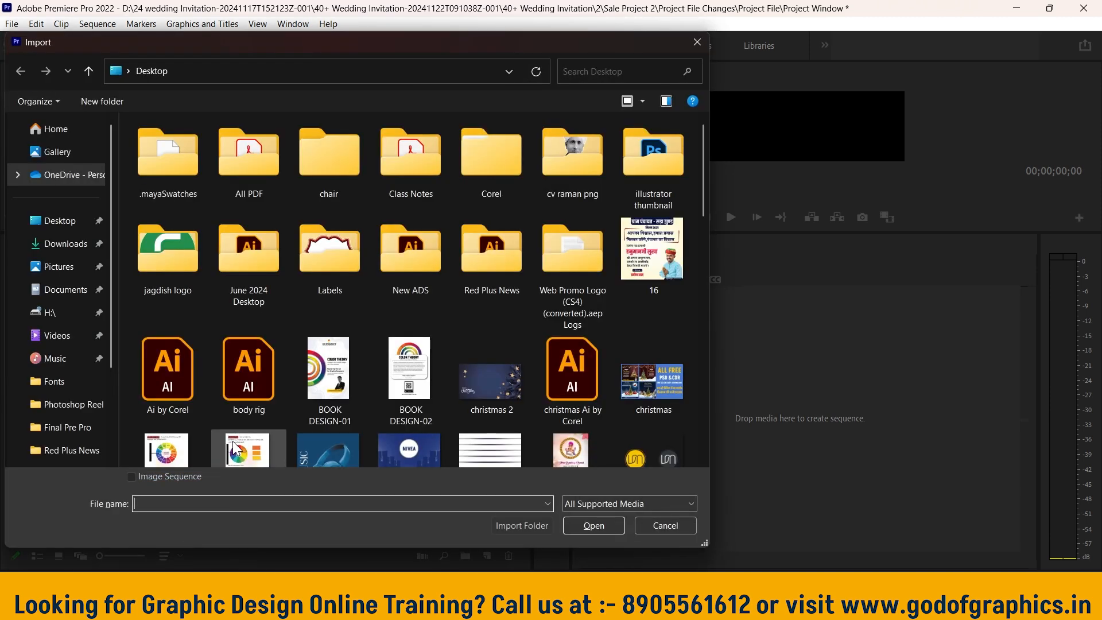
scroll(483, 325, down, 6)
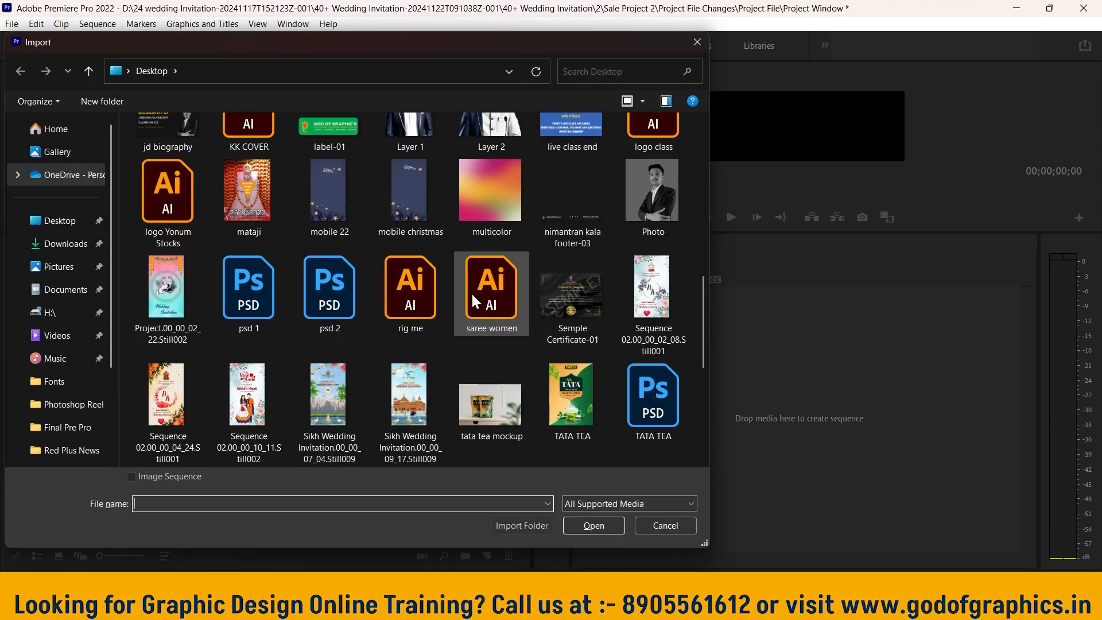
click(472, 198)
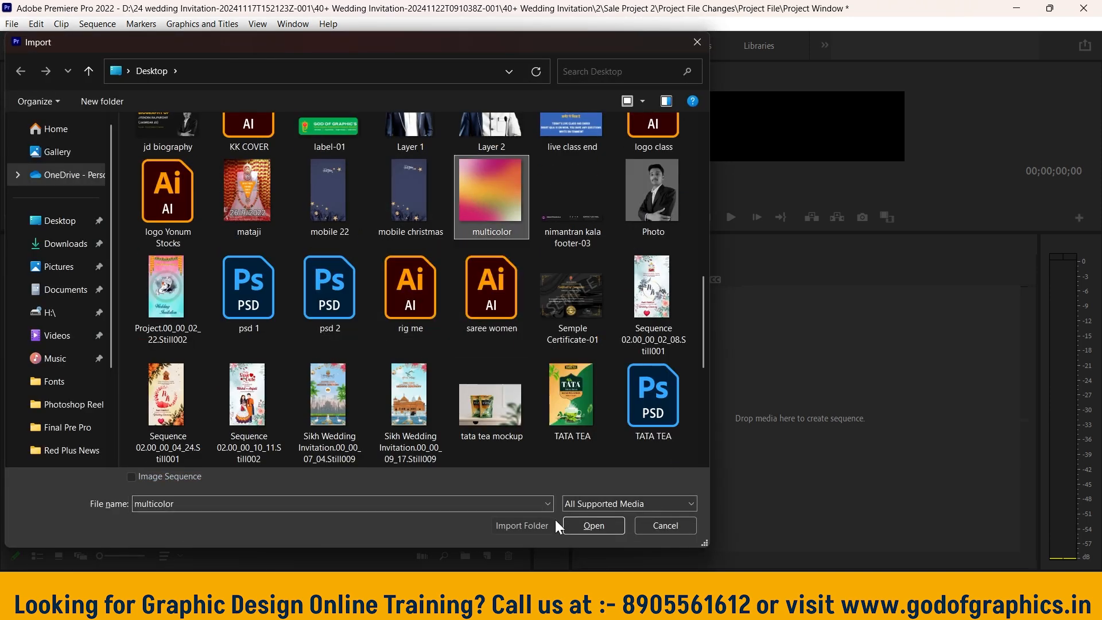
click(585, 525)
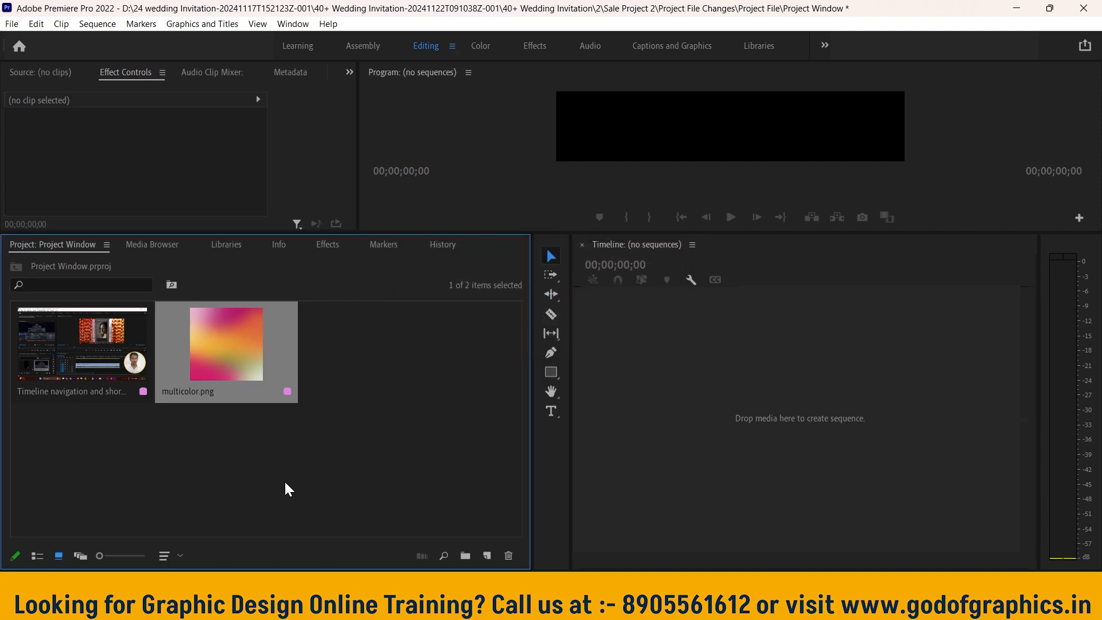
Inspect both imported images in Freeform View, then return the project items to Icon View.
click(79, 554)
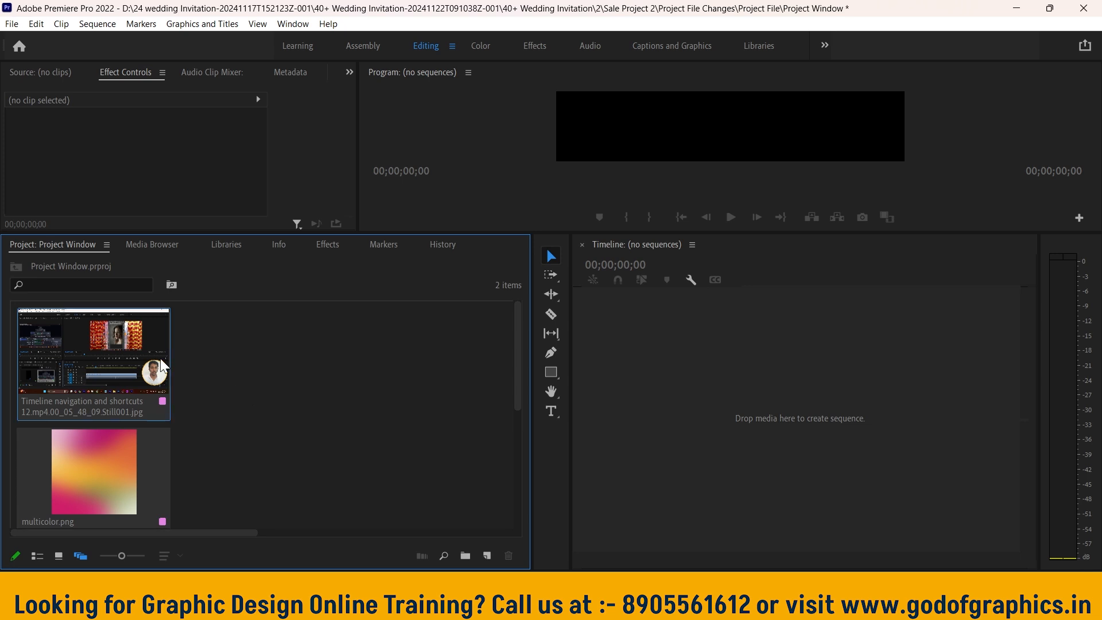
click(110, 339)
scroll(148, 350, down, 1)
click(90, 431)
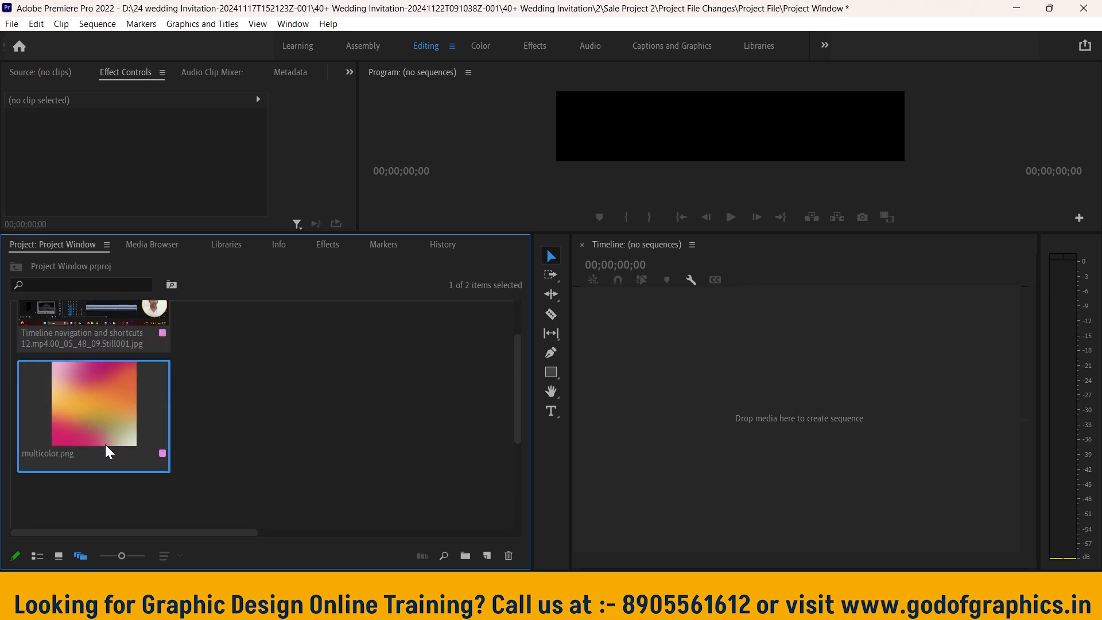
click(58, 556)
click(308, 425)
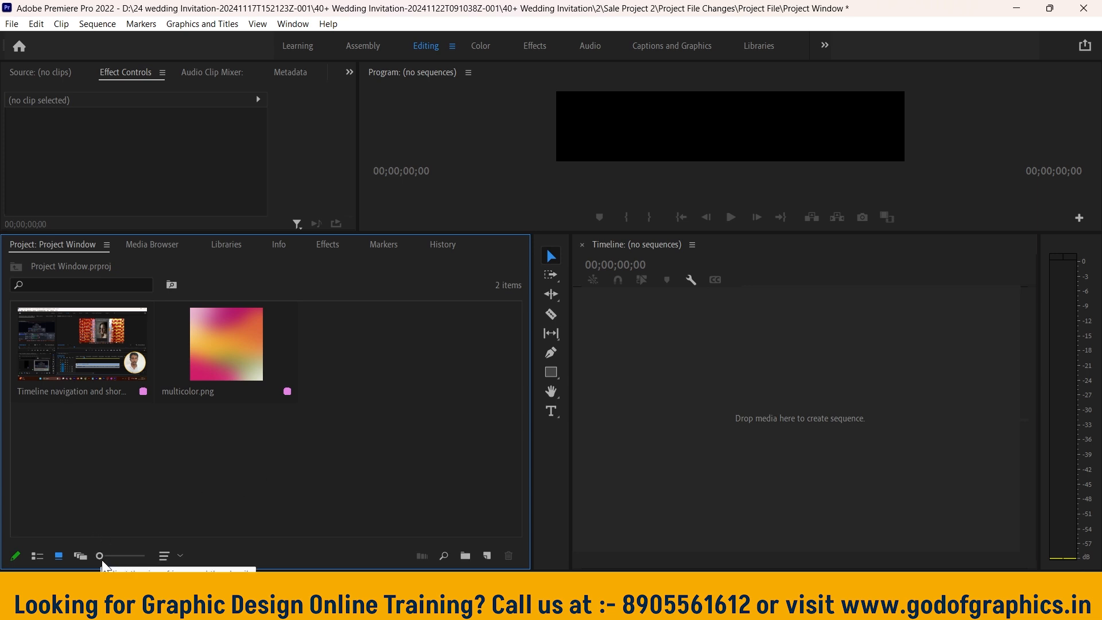
Try larger thumbnails, make the Project panel narrower and shorter, and return the thumbnails to their smallest size.
drag(99, 556, 120, 555)
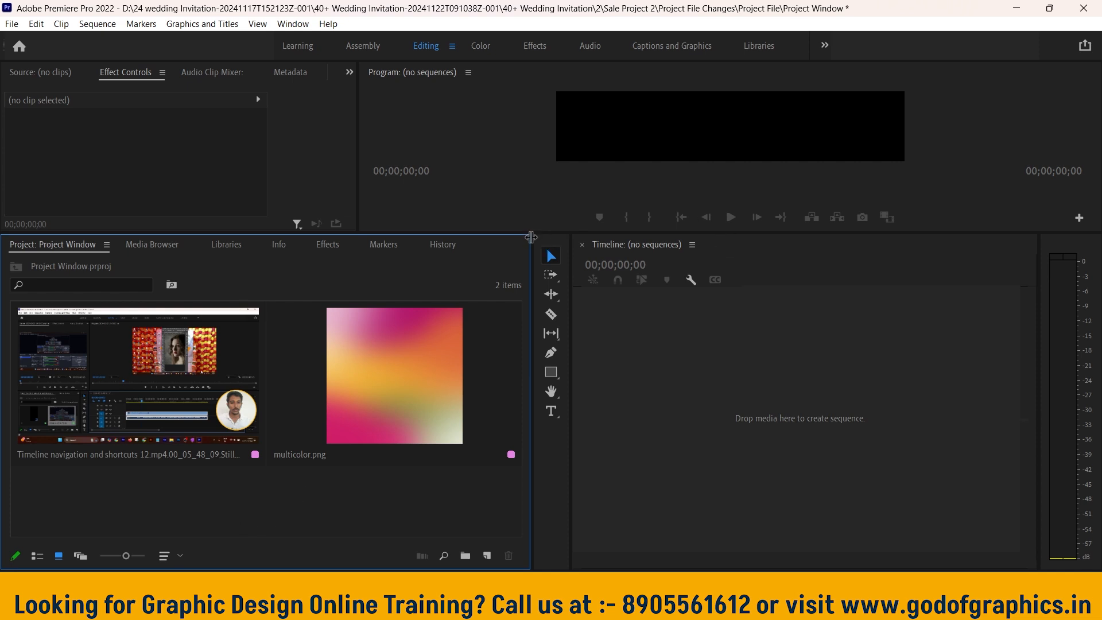
drag(530, 231, 310, 374)
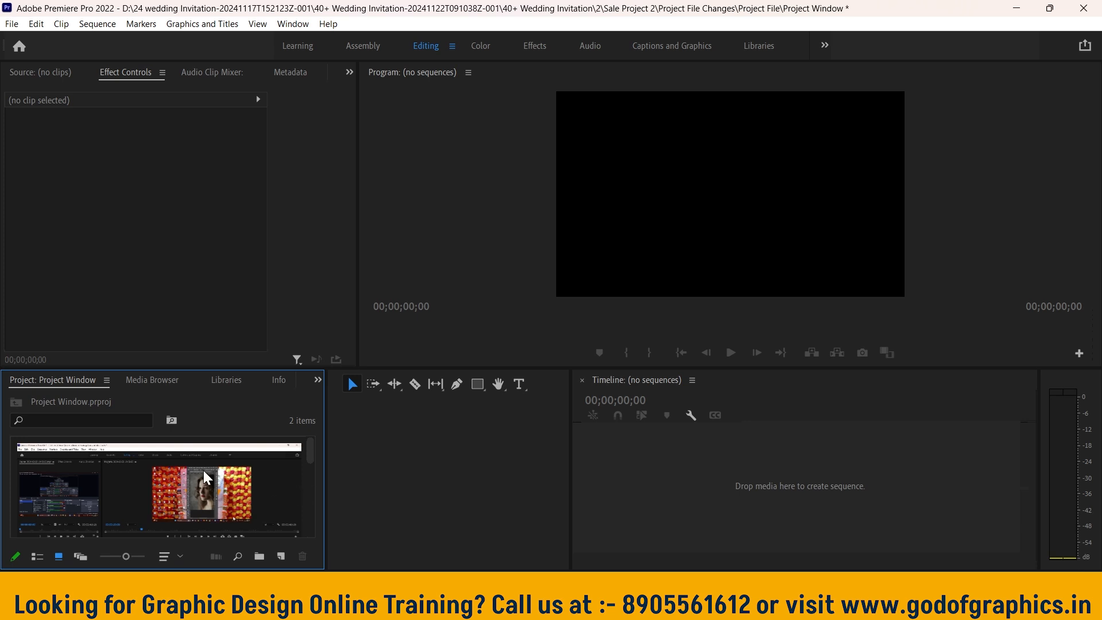
drag(125, 556, 110, 556)
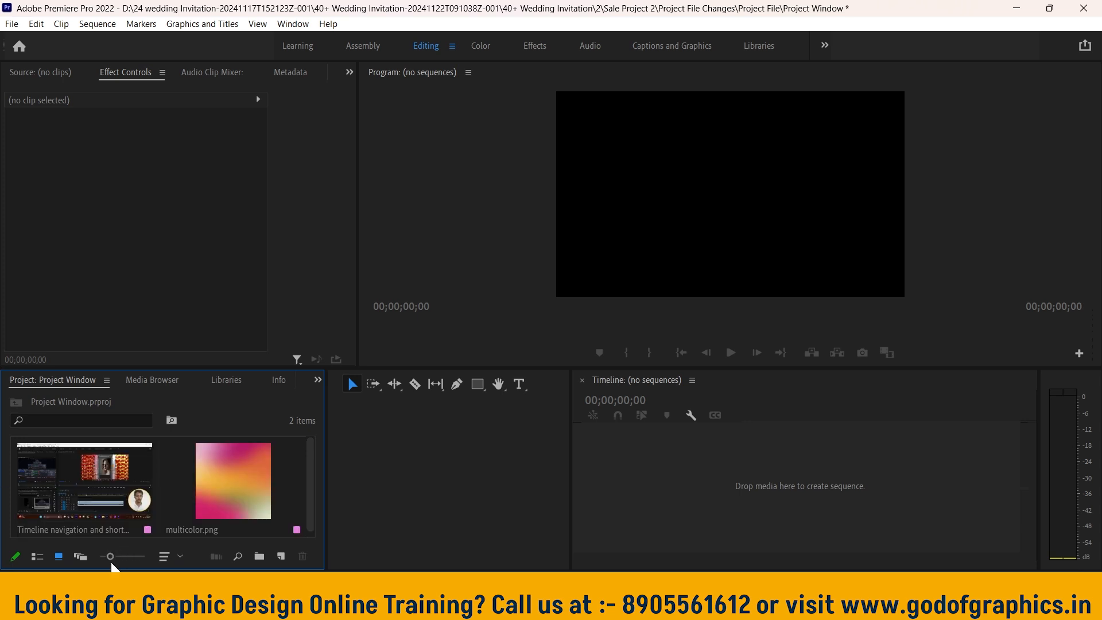
drag(109, 557, 105, 560)
drag(325, 368, 441, 252)
drag(106, 556, 99, 556)
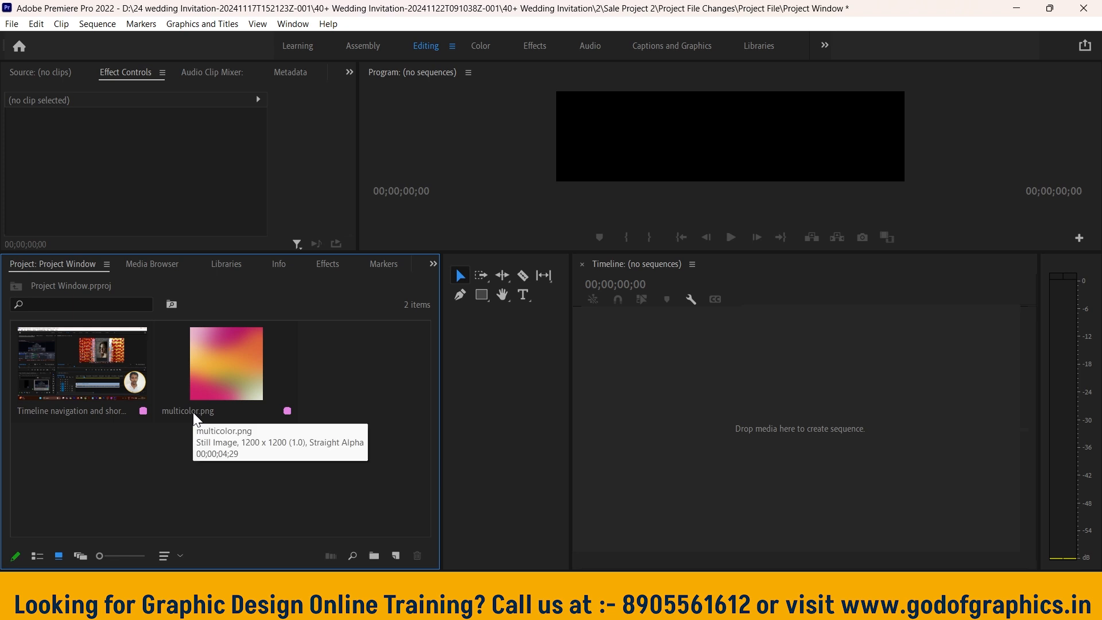
Review the available sort criteria for the project items without changing the sort order.
click(180, 557)
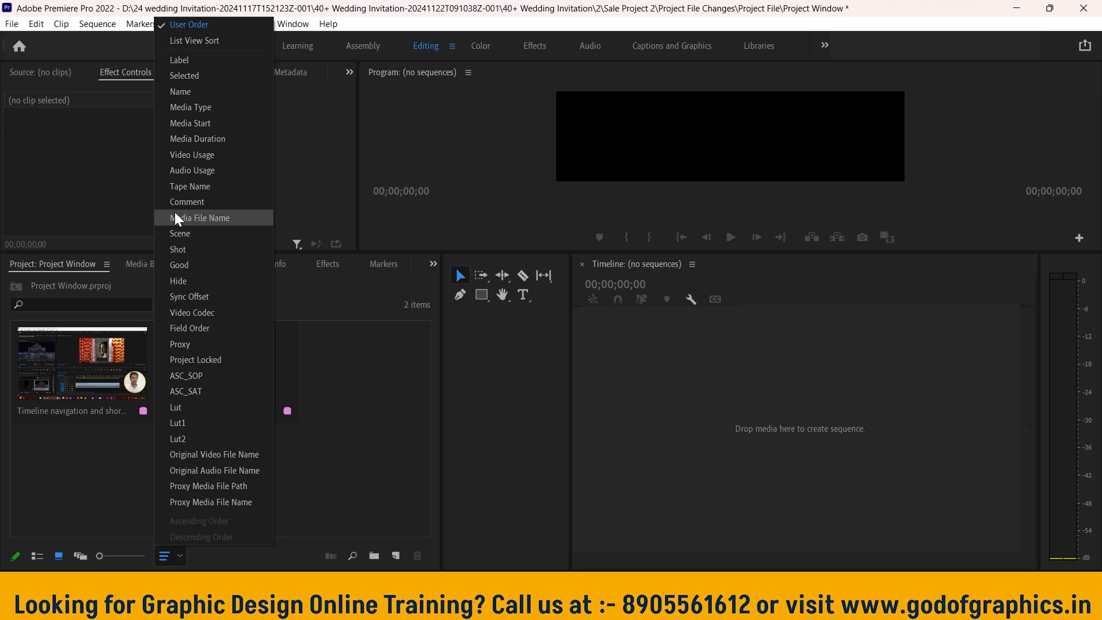
click(176, 557)
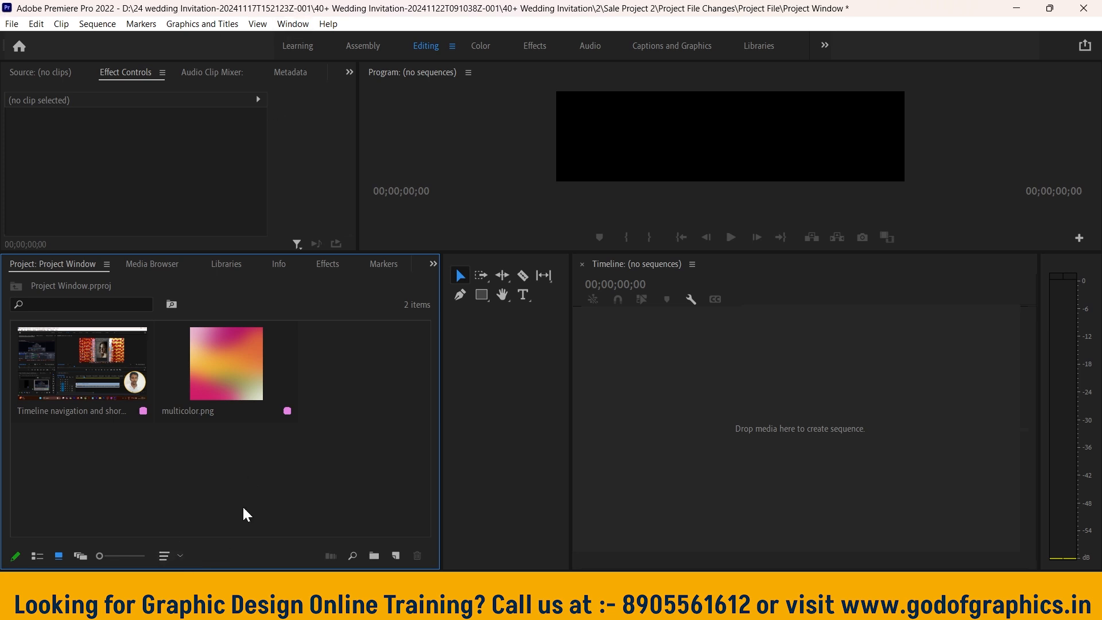
click(180, 555)
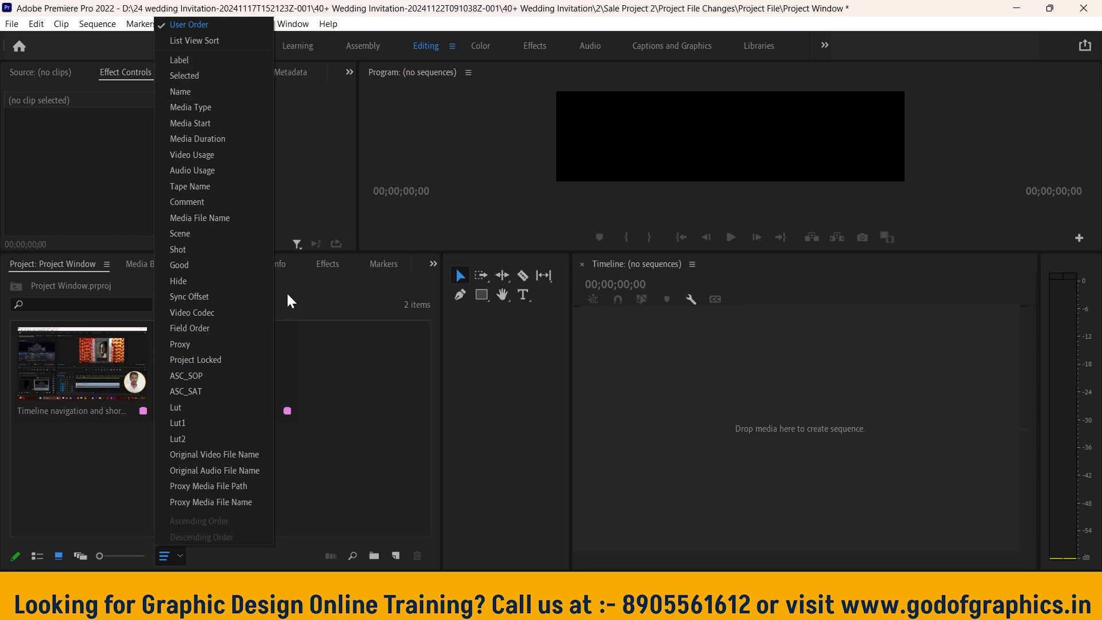
click(177, 556)
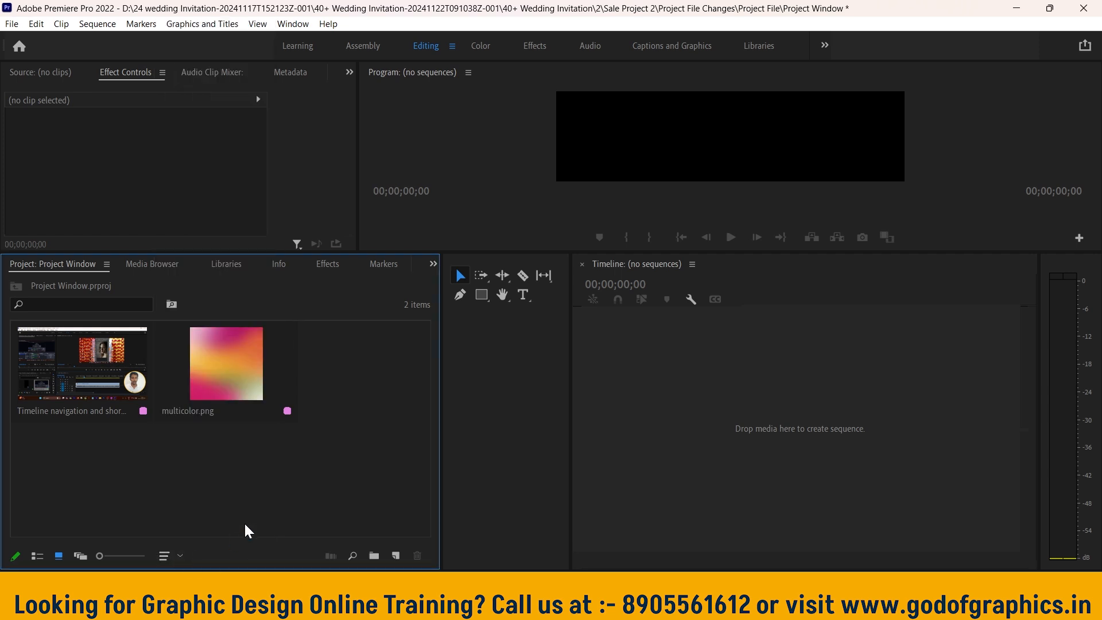
drag(402, 430, 120, 373)
click(259, 505)
click(180, 554)
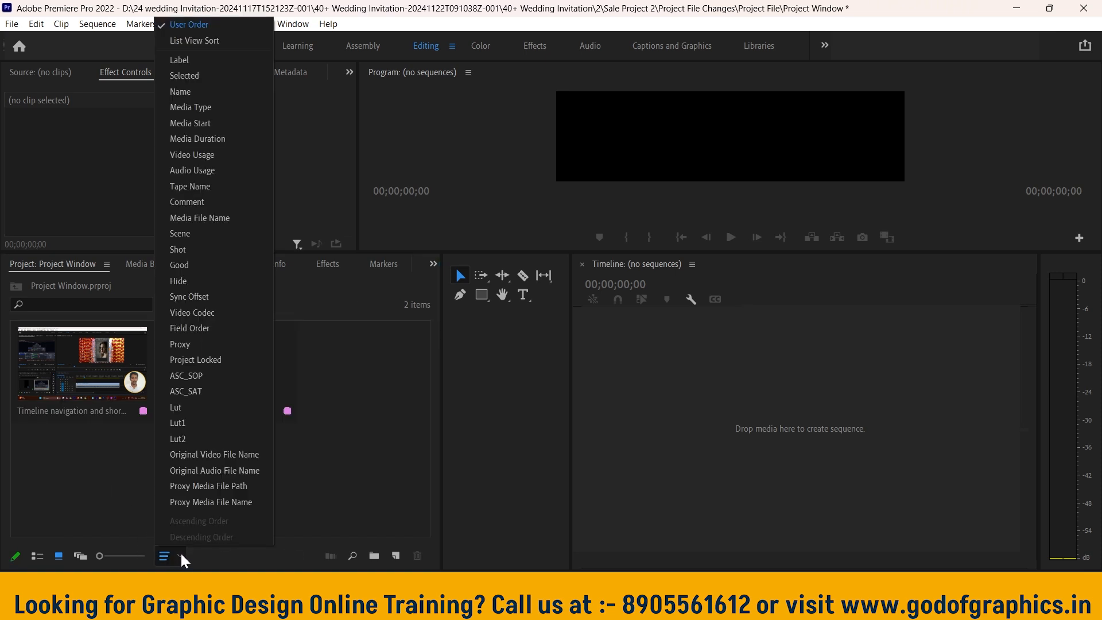
click(181, 554)
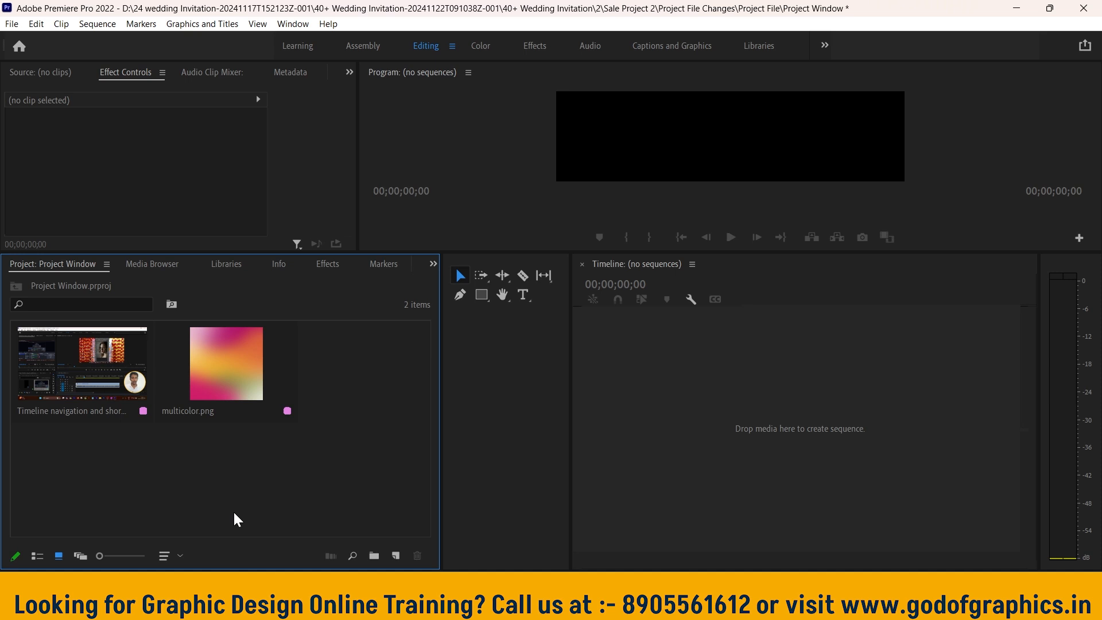
Examine the Find dialog and its column choices, then close it without running a search.
click(353, 553)
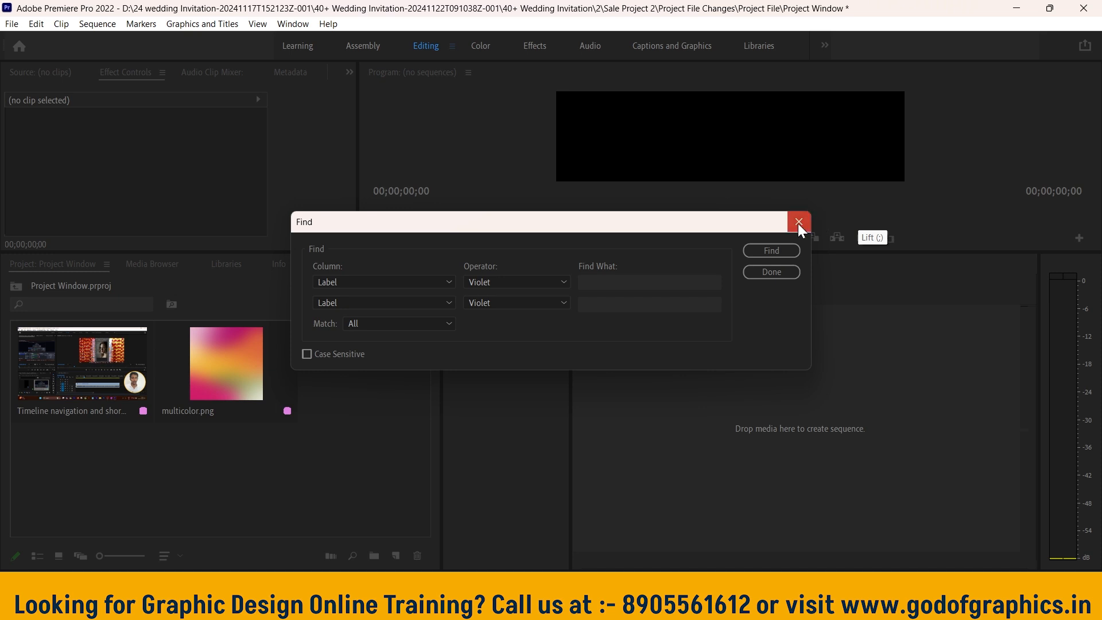
click(799, 222)
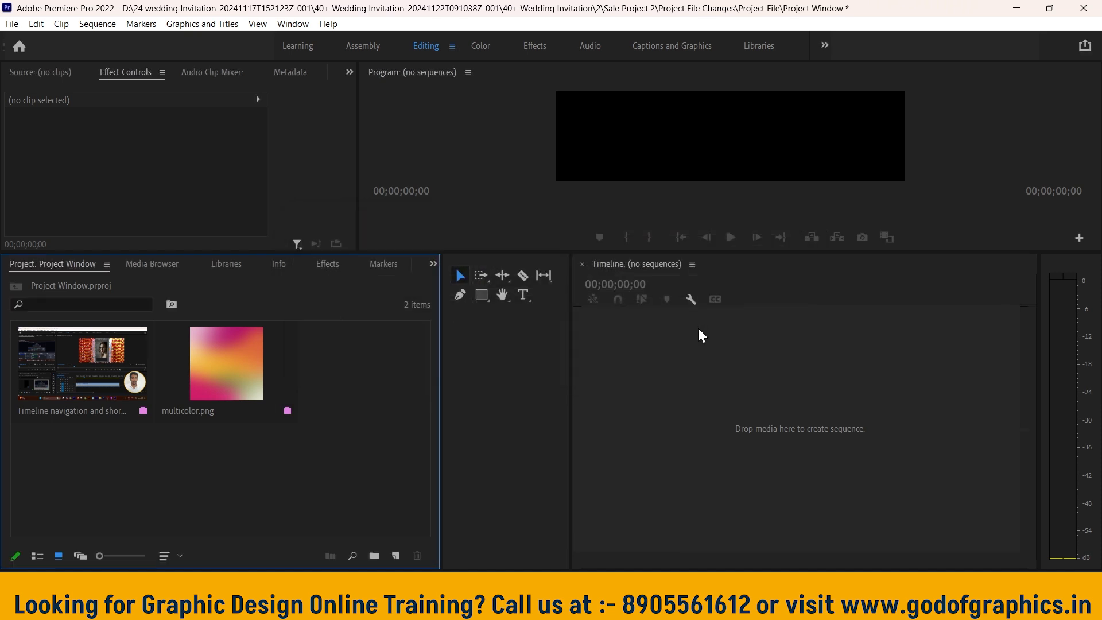
click(352, 554)
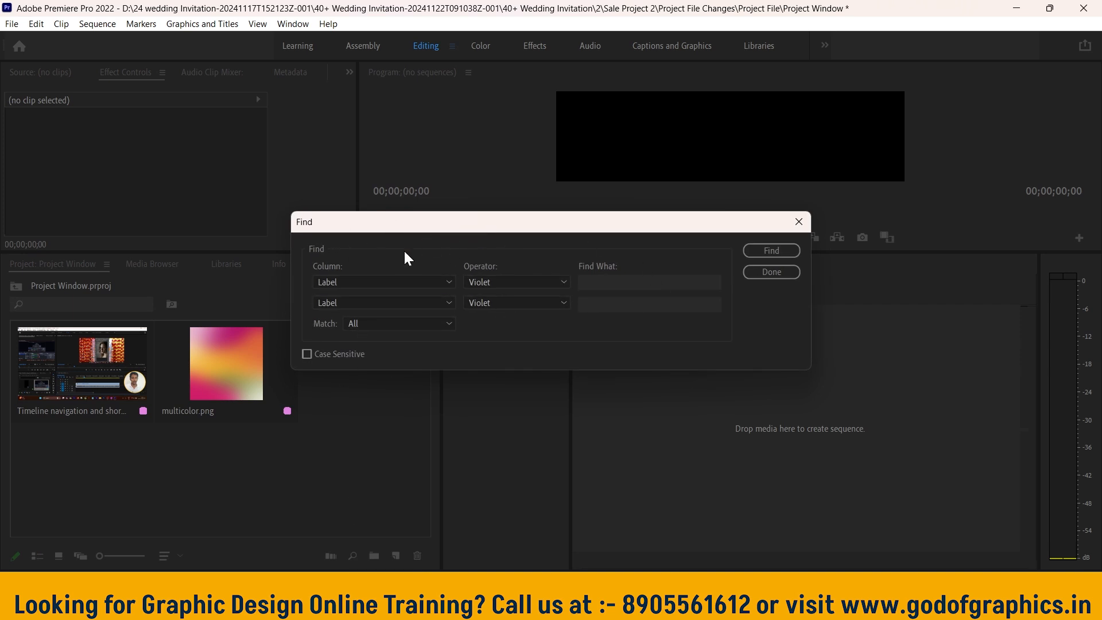
drag(584, 219, 531, 240)
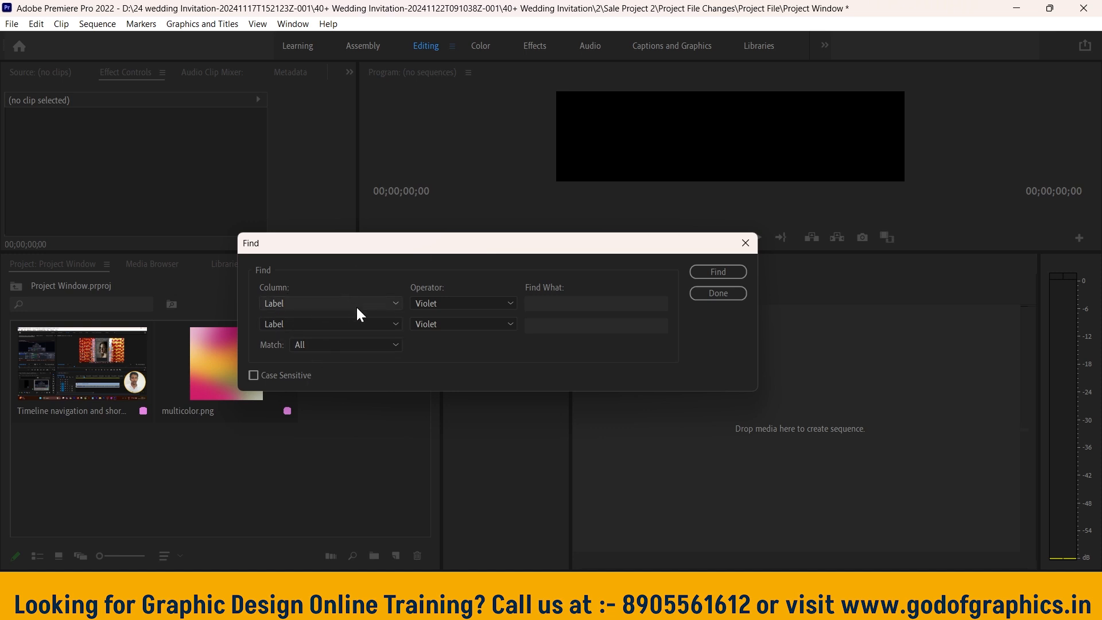
click(373, 303)
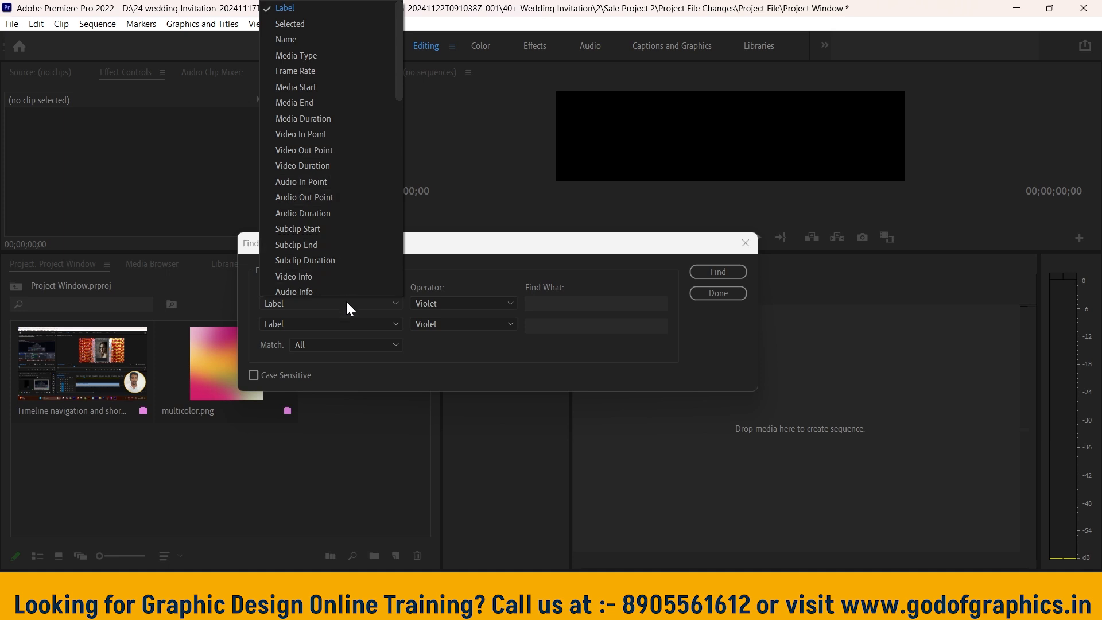
click(346, 305)
click(747, 244)
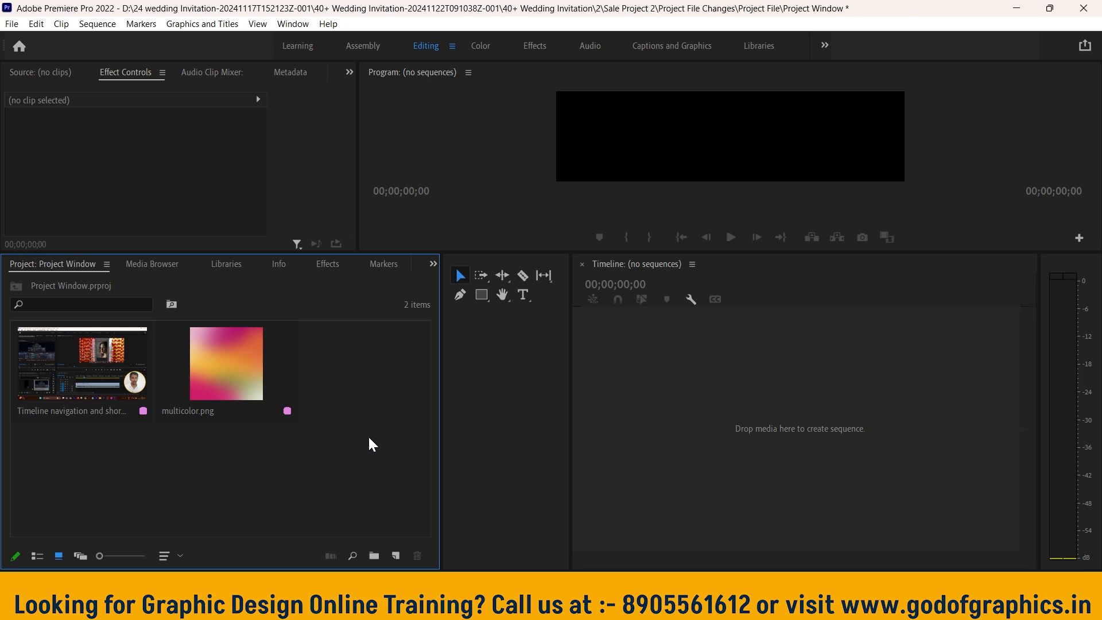
drag(336, 435, 118, 354)
click(339, 348)
click(122, 374)
click(218, 370)
click(38, 349)
click(212, 371)
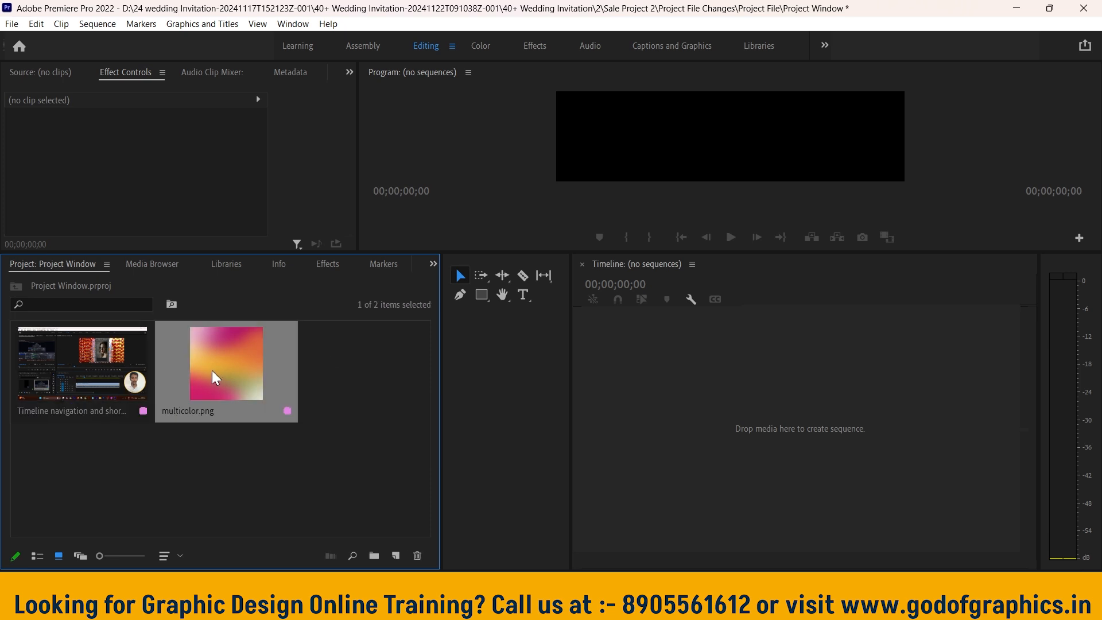
click(301, 489)
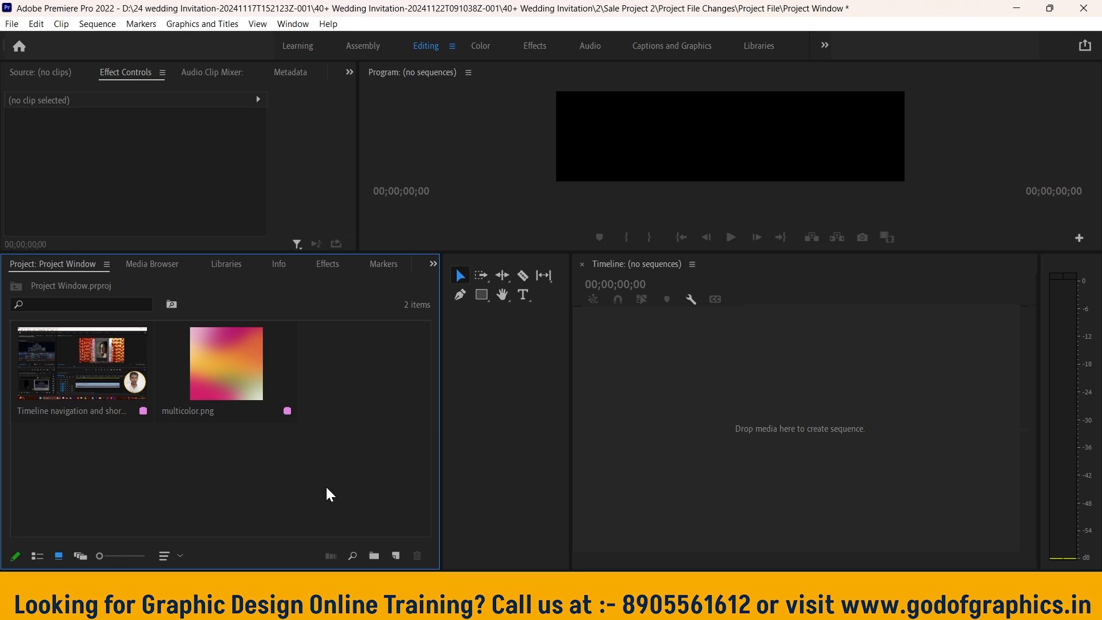
Review the search criteria in the Find dialog once more and close it.
click(353, 556)
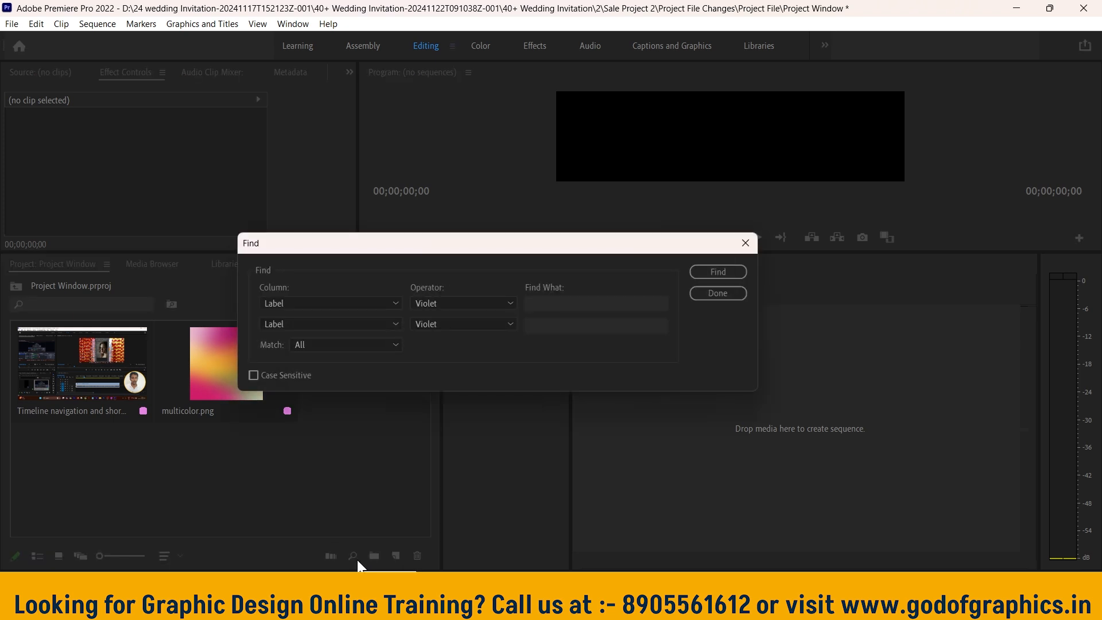
click(745, 243)
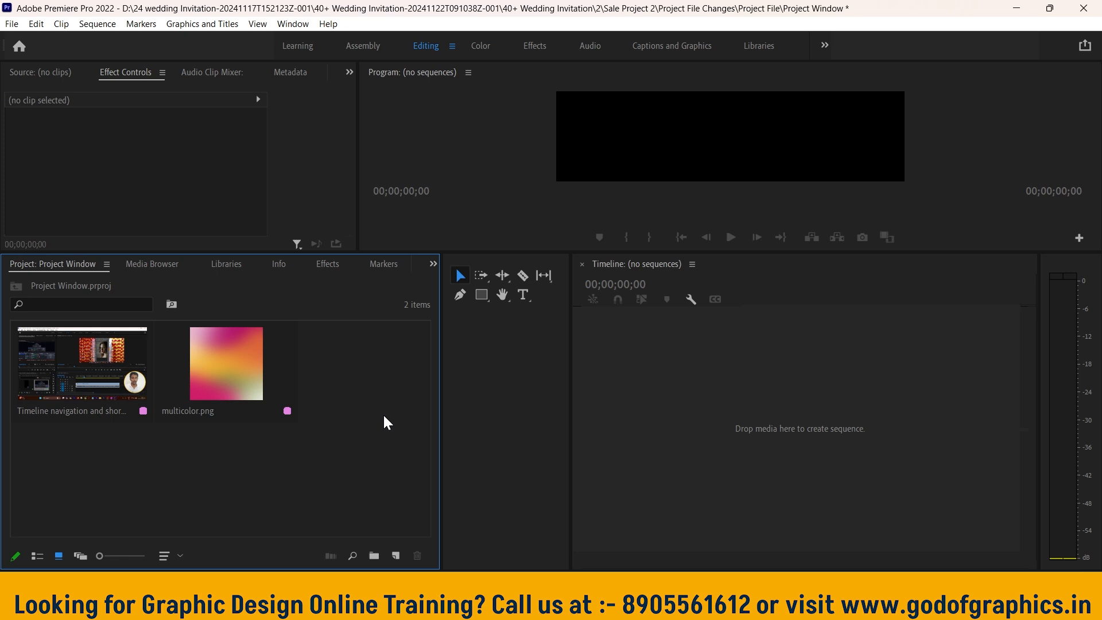
Create a bin named Scene 1 in the project and move multicolor.png into it.
click(376, 554)
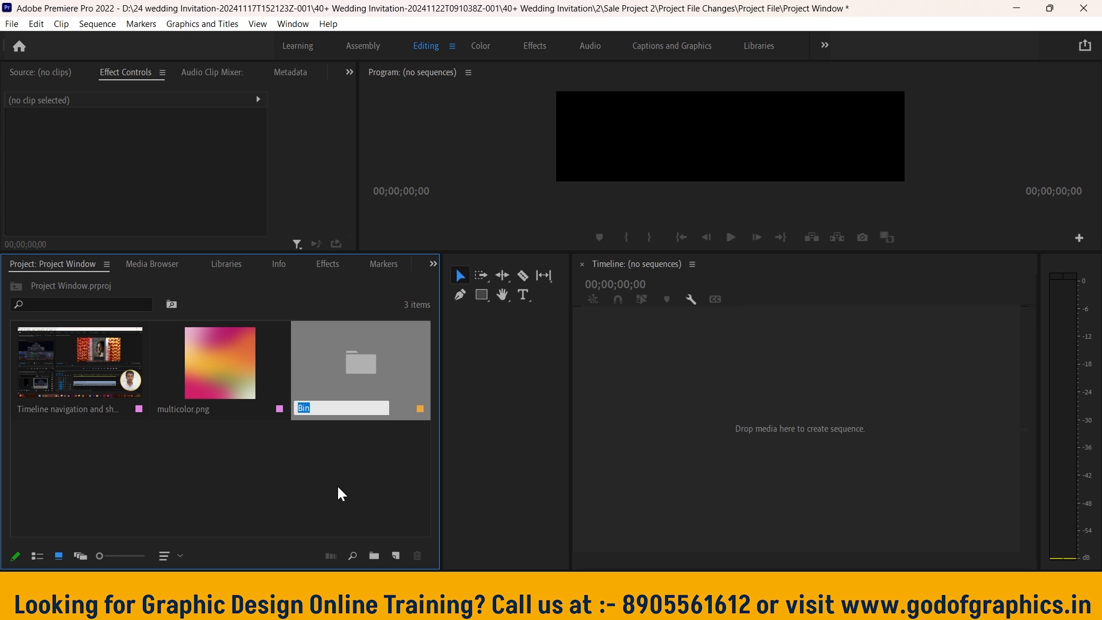
text(Scene 1)
click(388, 446)
click(222, 353)
drag(219, 362, 353, 379)
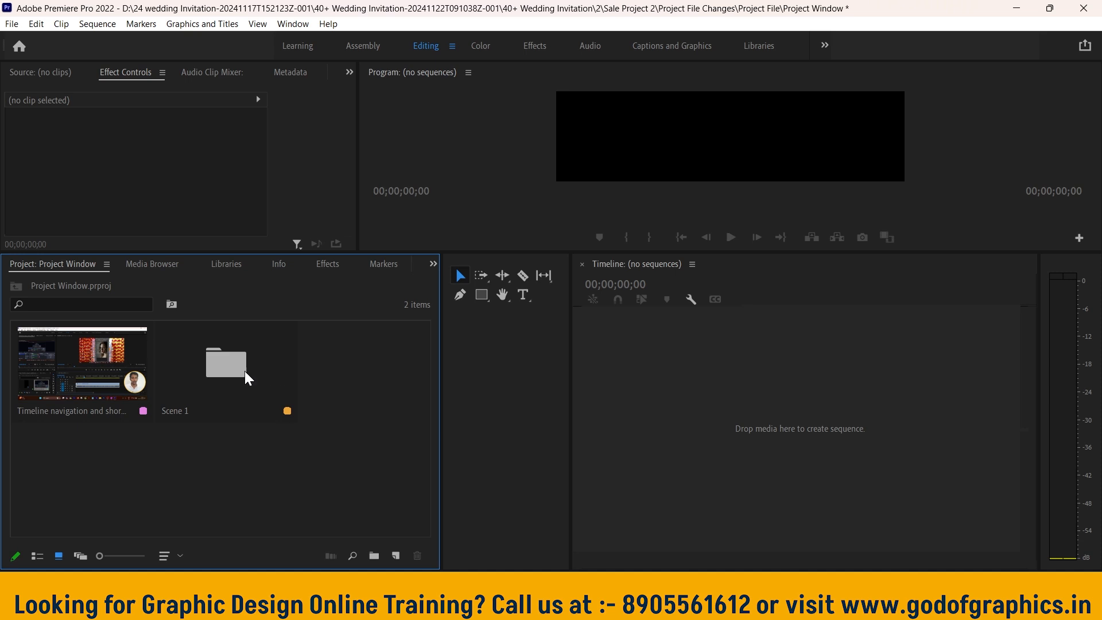
Open the Scene 1 bin to view its contents, and return to the project's root level with nothing selected.
double_click(214, 369)
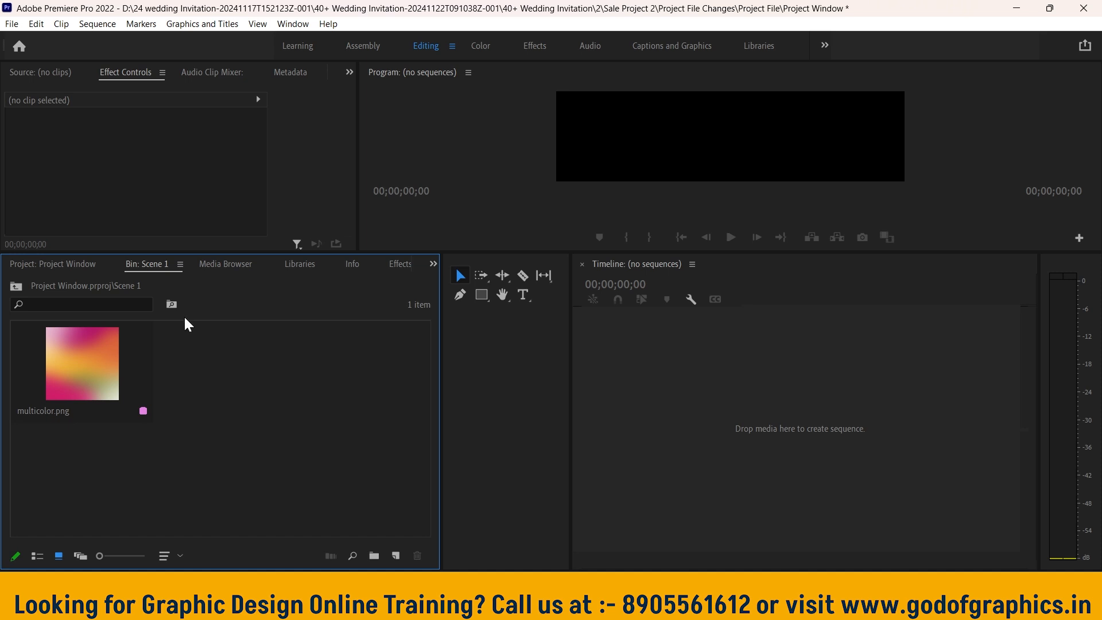
click(14, 285)
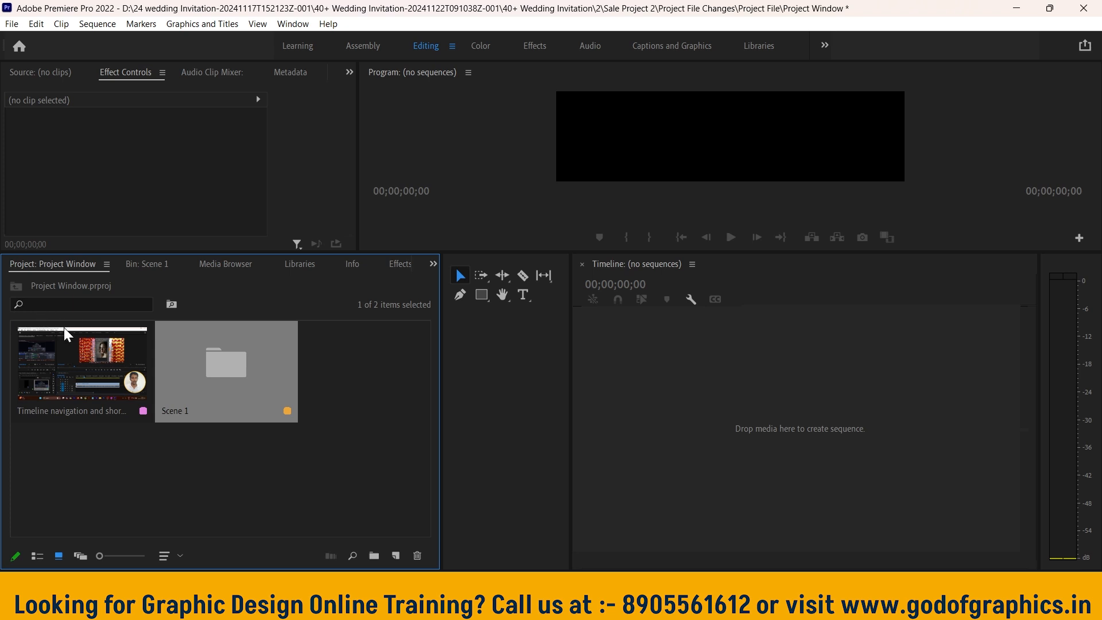
click(217, 466)
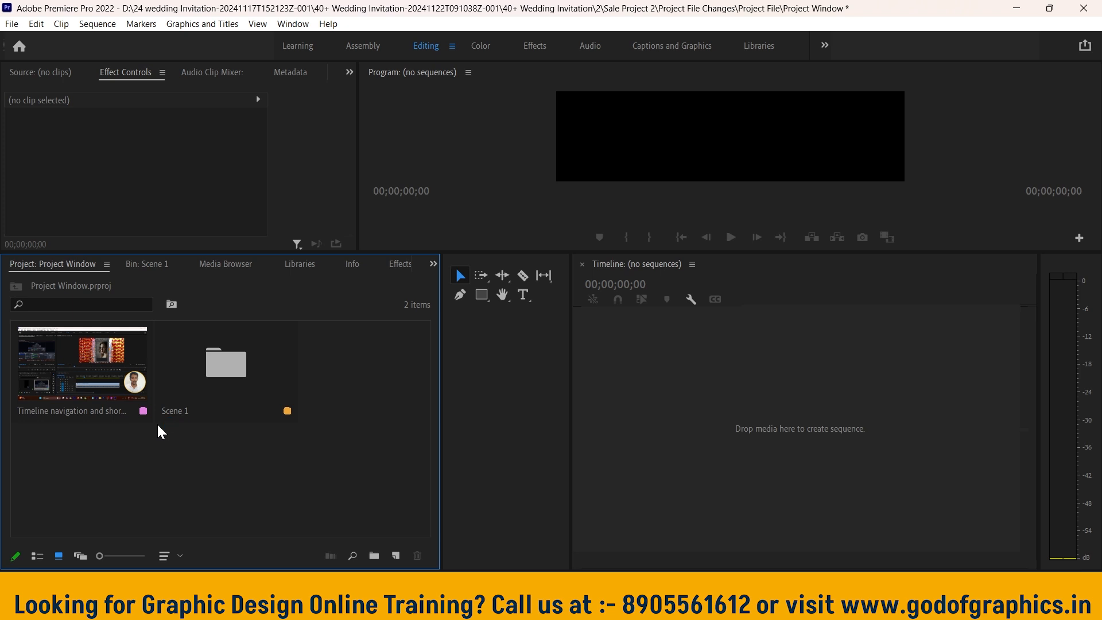
Review the types of new items that can be created in the project without creating one.
click(397, 556)
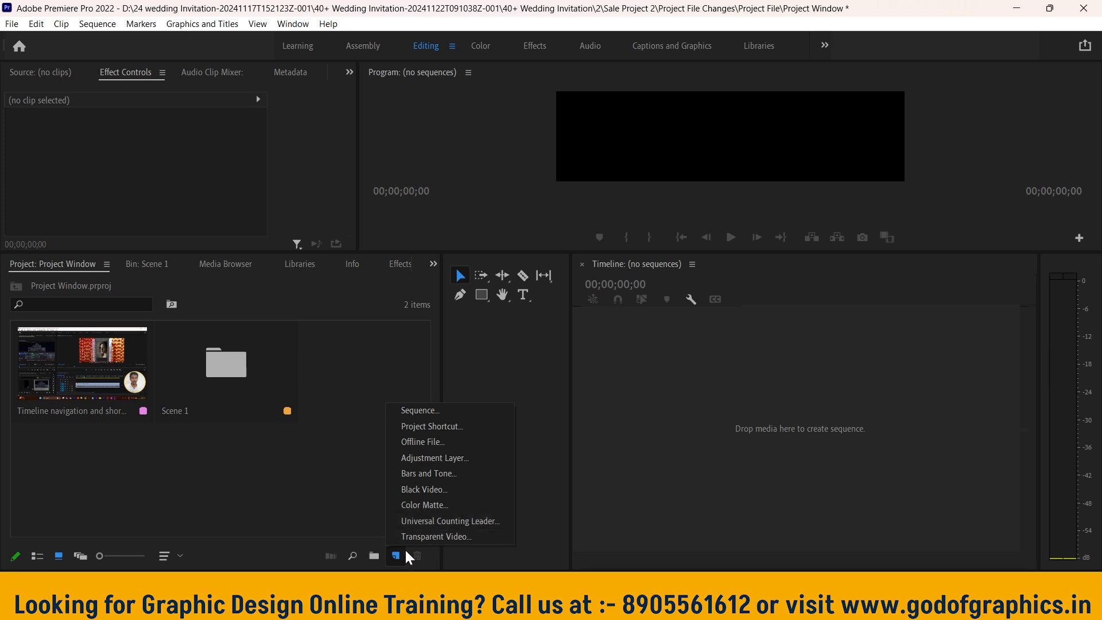
click(396, 563)
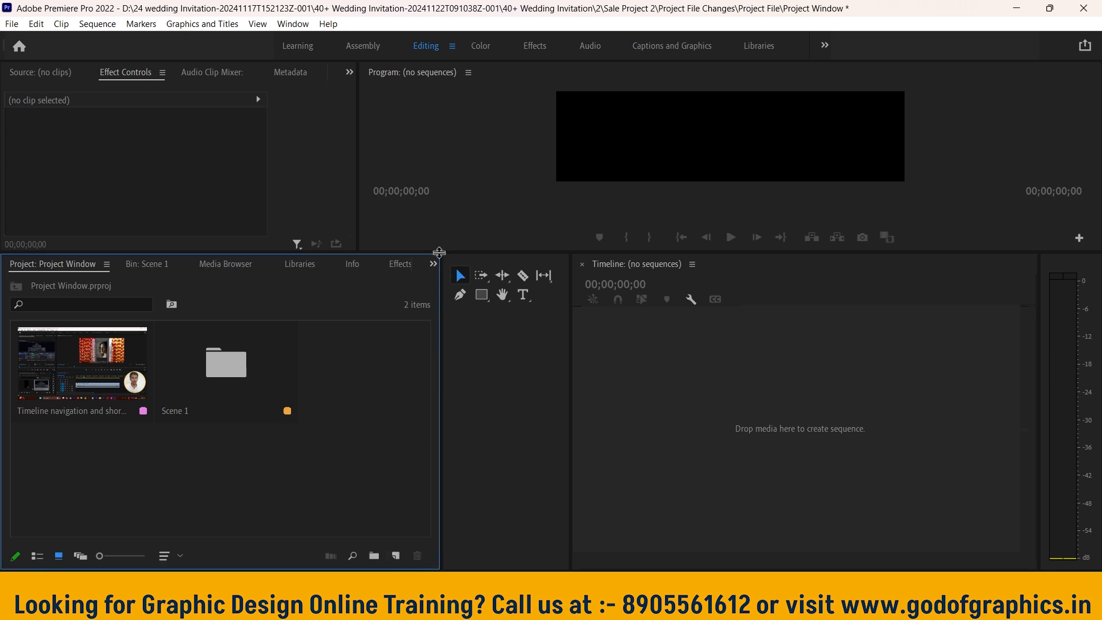
Shrink the Project panel, narrow the Effect Controls panel to match, and reduce the Tools panel to a single column beside a wider Timeline.
drag(439, 252, 303, 390)
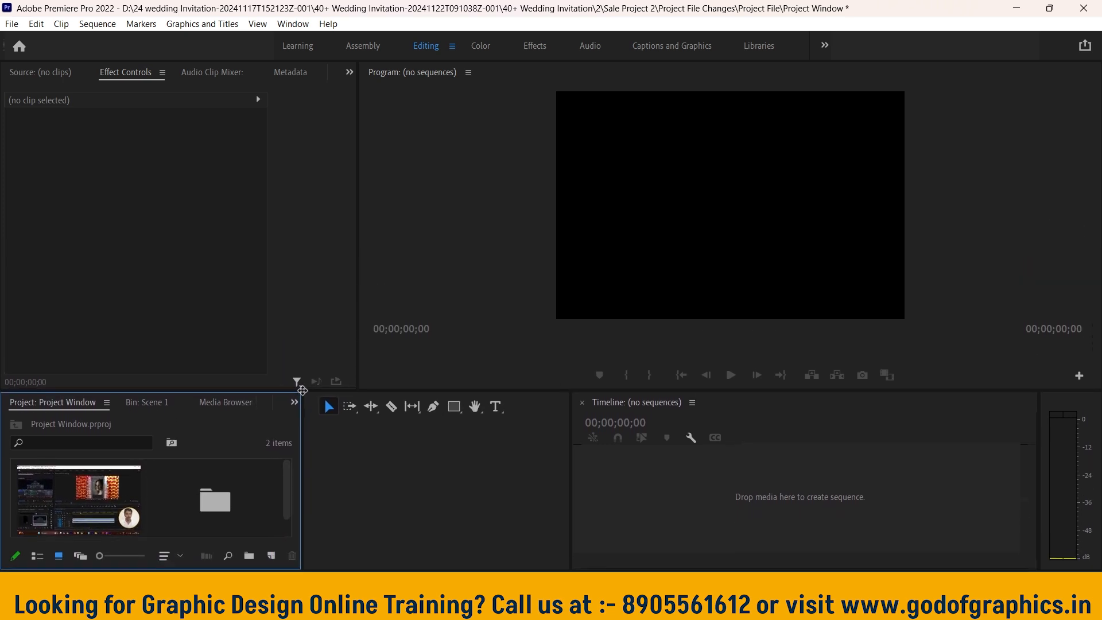
drag(357, 351, 305, 376)
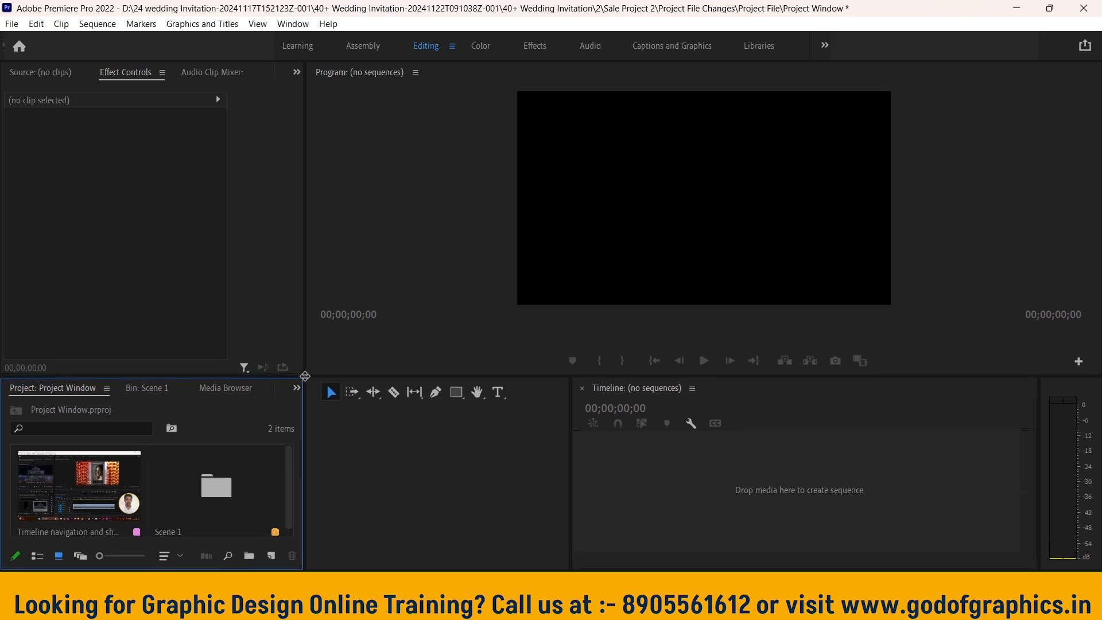
click(404, 492)
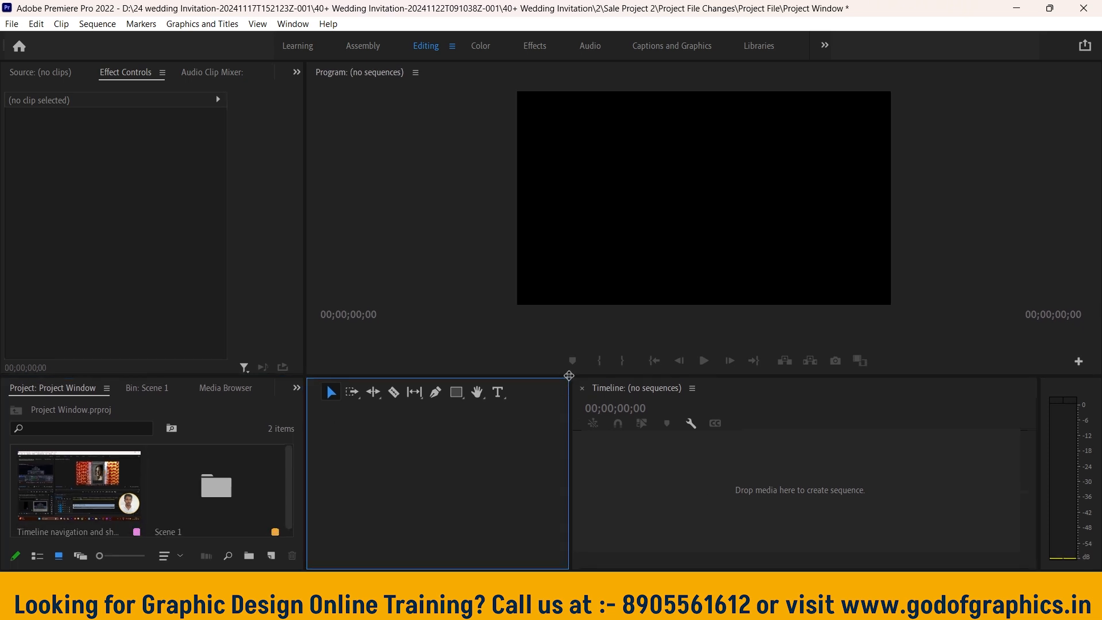
drag(570, 384, 342, 402)
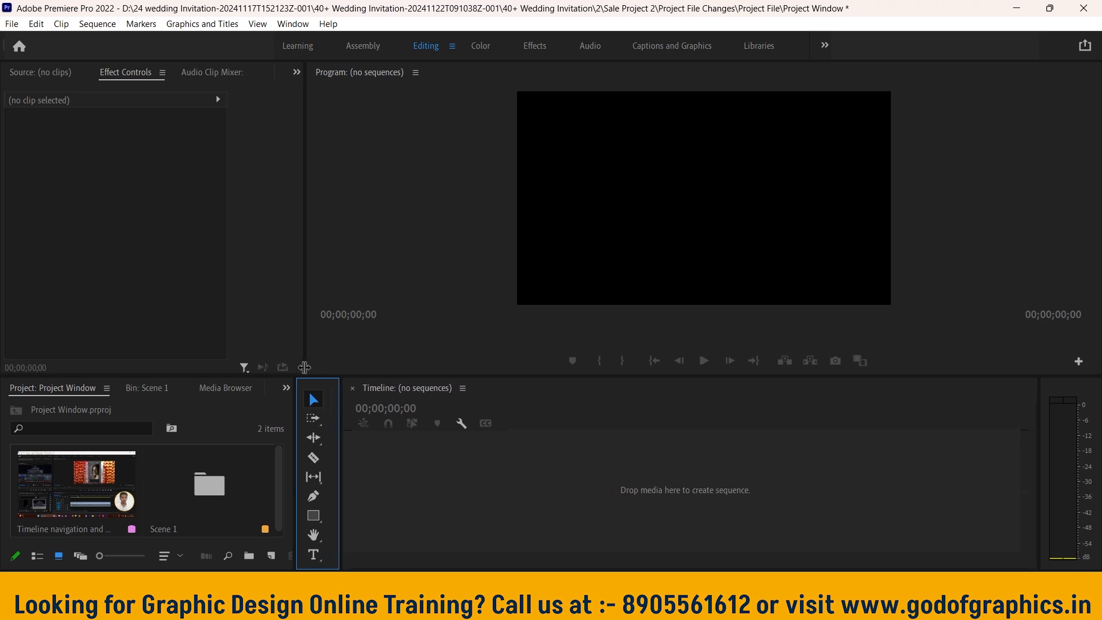
drag(304, 367, 296, 367)
click(499, 506)
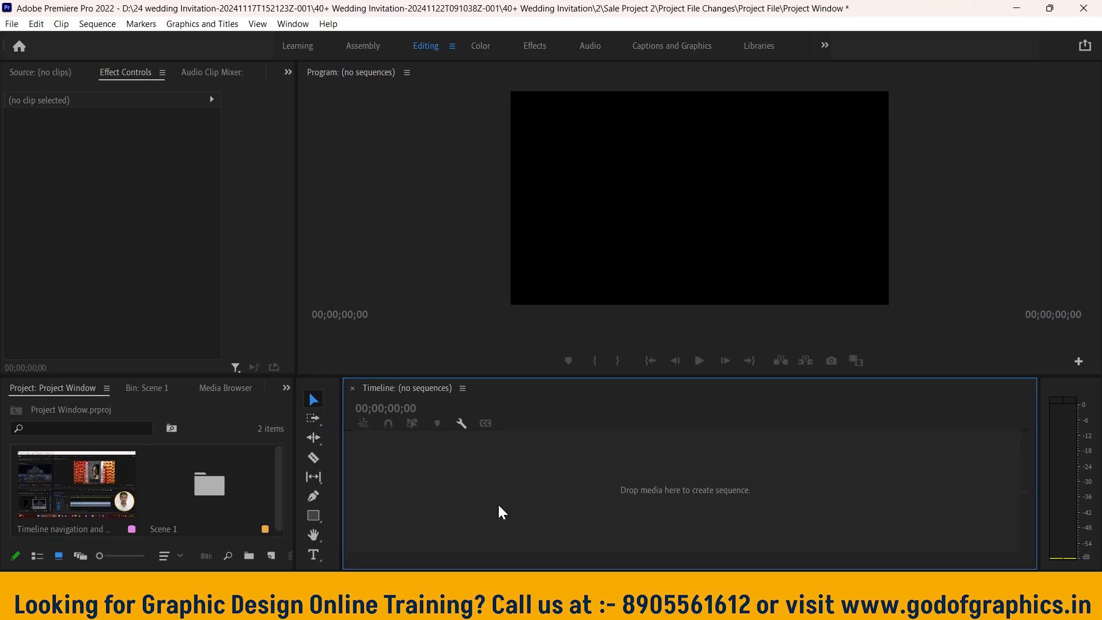